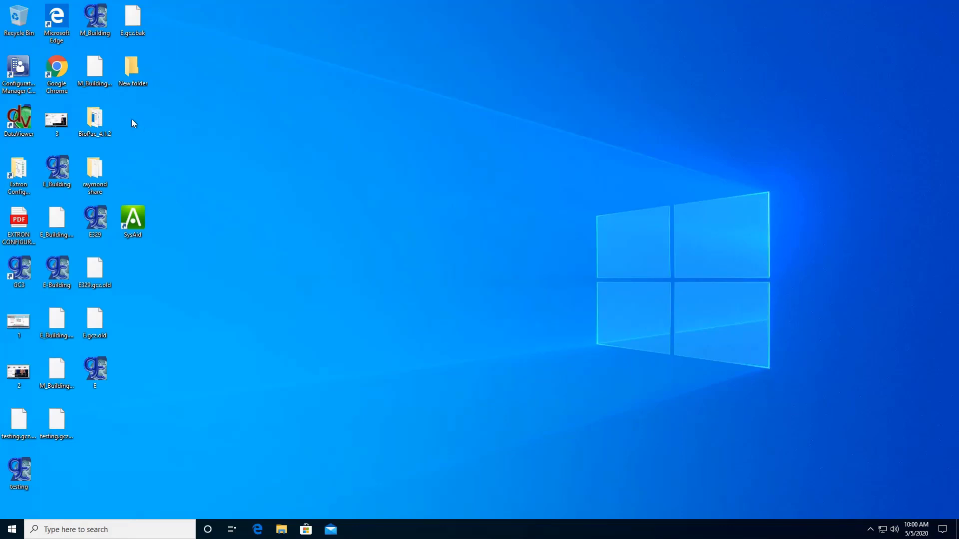
Launch Google Chrome from its desktop shortcut.
{"action": "double_click", "coordinate": [66, 79]}
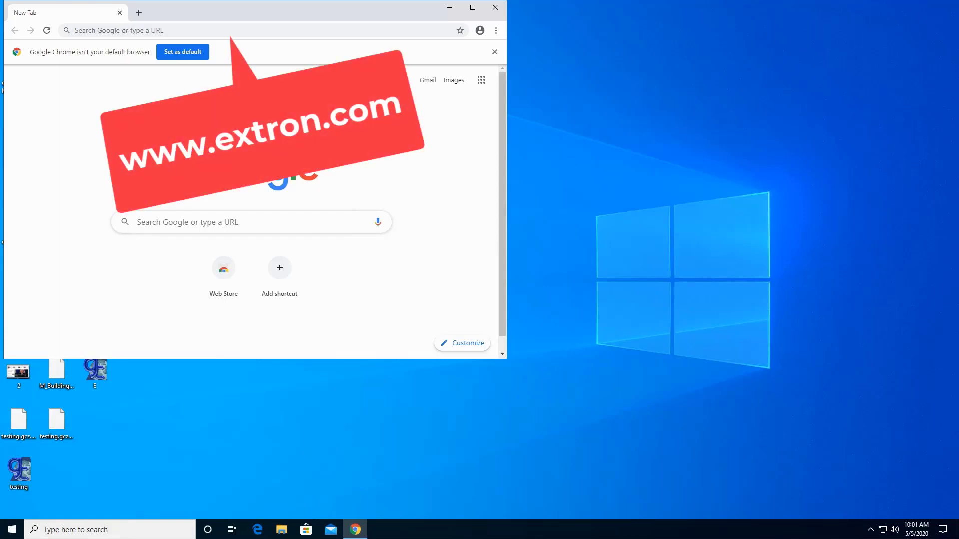
{"action": "left_click", "coordinate": [127, 30]}
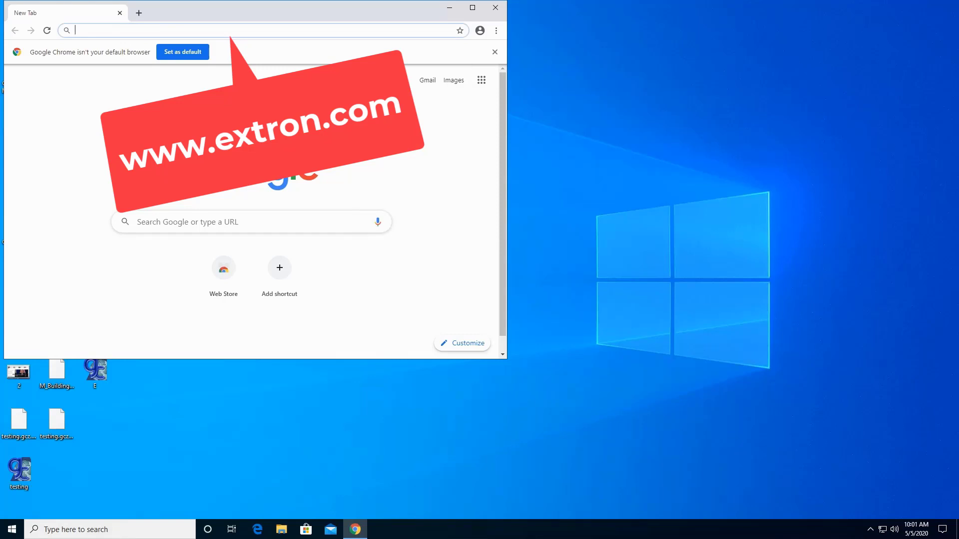
{"action": "type", "text": "www.extron.e"}
{"action": "key", "text": "BackSpace"}
{"action": "type", "text": "com"}
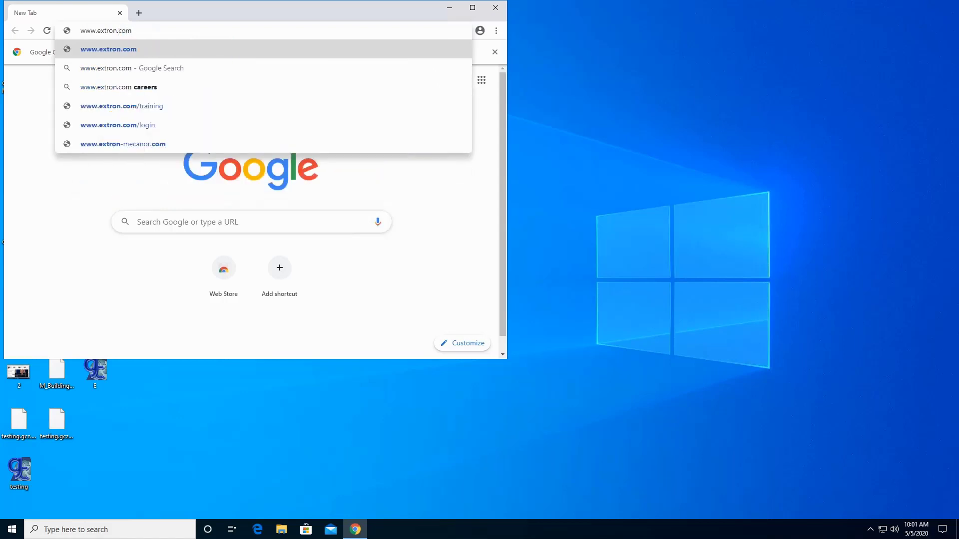
{"action": "key", "text": "Return"}
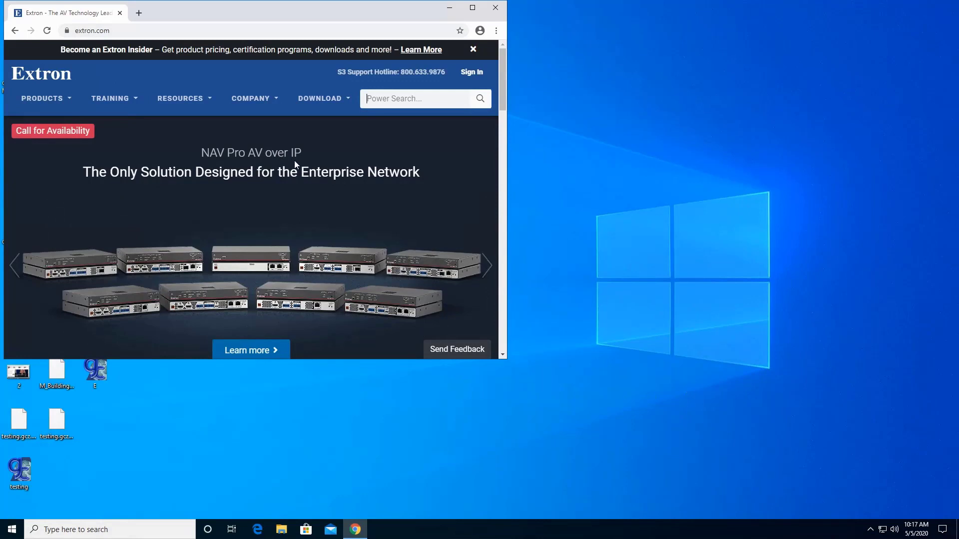
Maximize Chrome and go to the Software page under the DOWNLOAD menu's Downloads.
{"action": "left_click", "coordinate": [474, 12]}
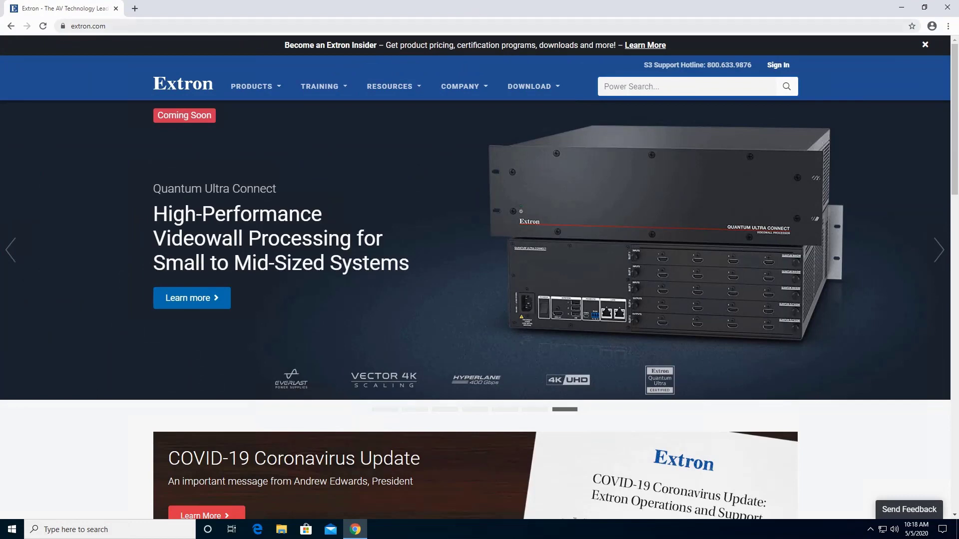
{"action": "left_click", "coordinate": [541, 94]}
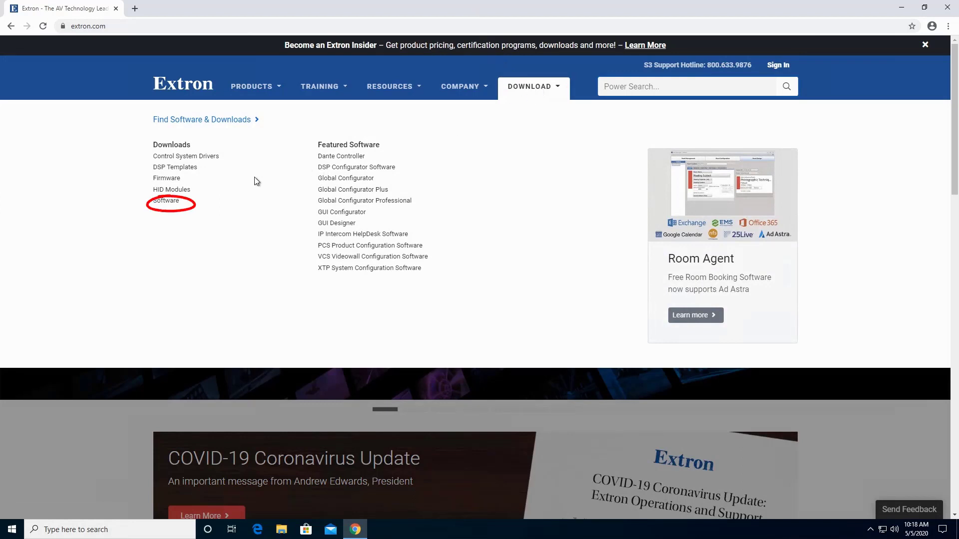
{"action": "left_click", "coordinate": [171, 201]}
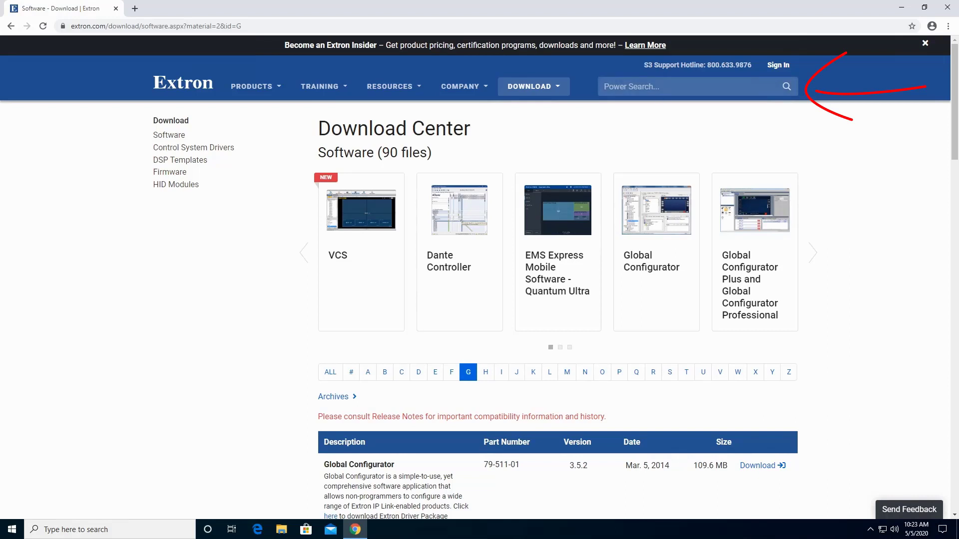
Filter the software list to G and open the Global Configurator 3.5.2 page.
{"action": "left_click", "coordinate": [557, 87]}
{"action": "left_click", "coordinate": [689, 87]}
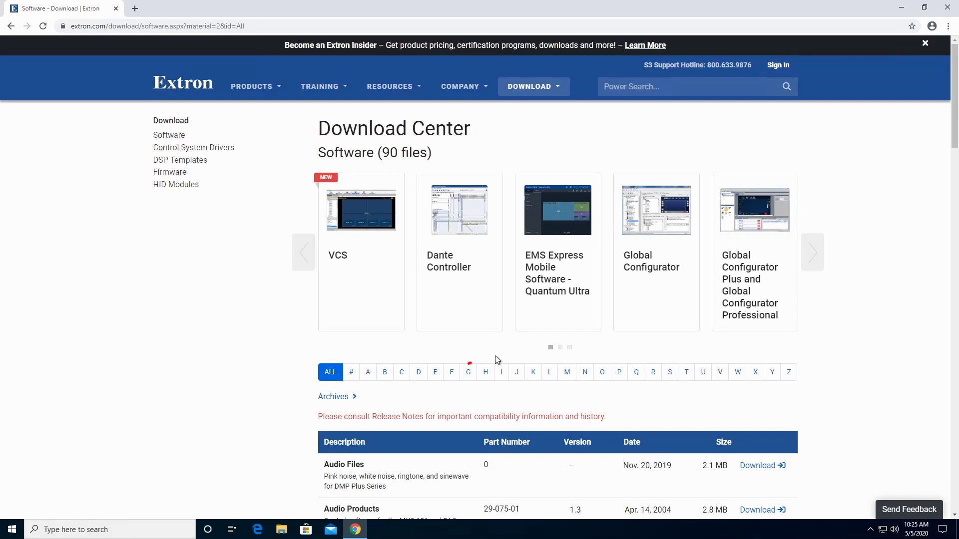
{"action": "left_click", "coordinate": [468, 376]}
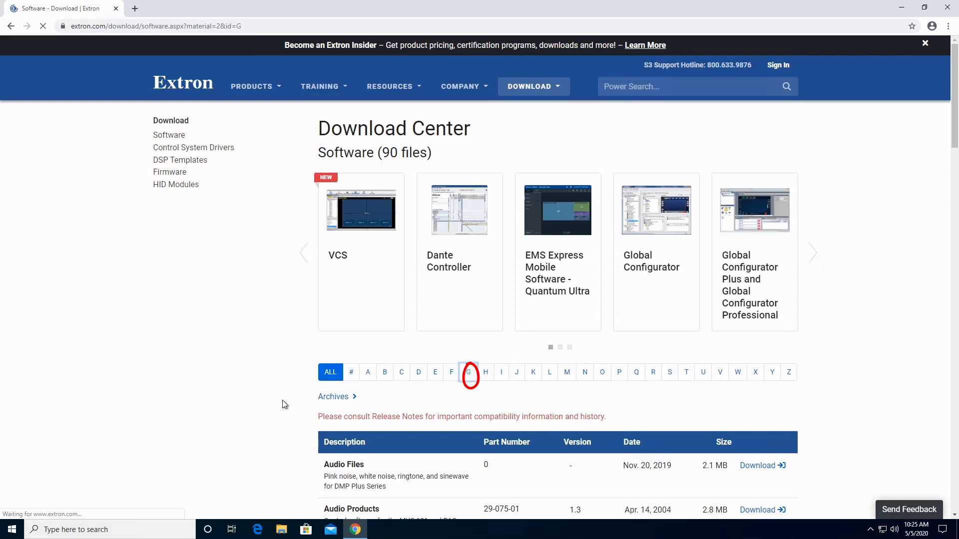
{"action": "scroll", "coordinate": [283, 404], "scroll_direction": "down", "scroll_amount": 3}
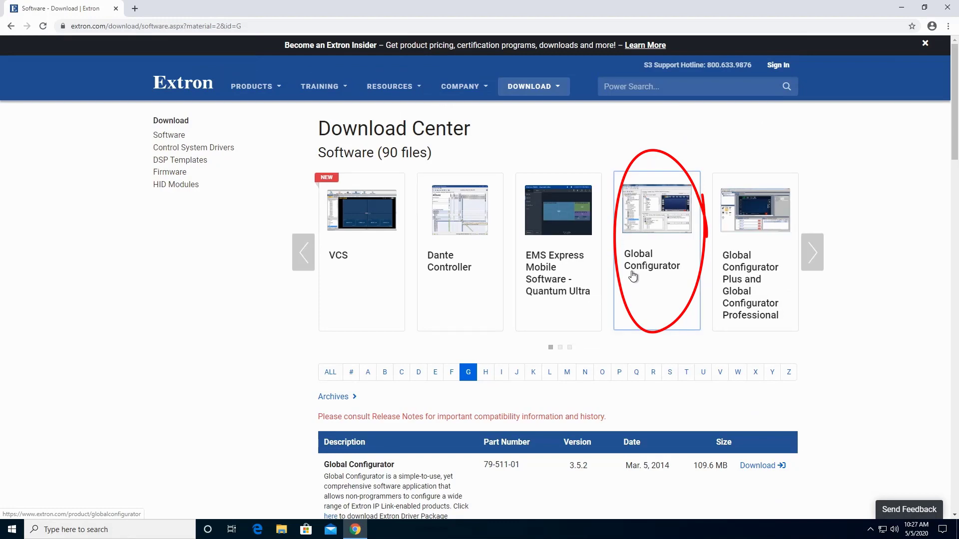
{"action": "left_click", "coordinate": [632, 276]}
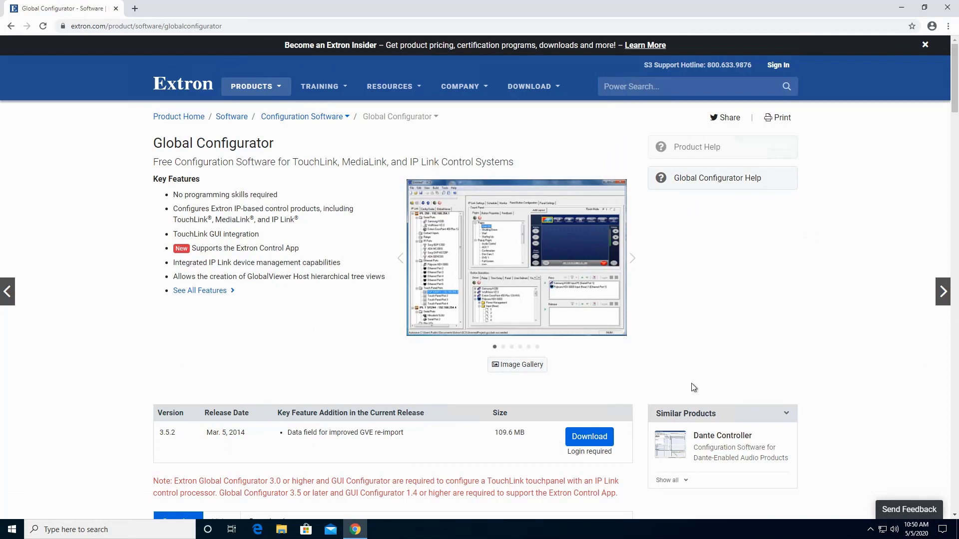
Request the Global Configurator 3.5.2 download and choose Create an Account at sign-in.
{"action": "left_click", "coordinate": [602, 438]}
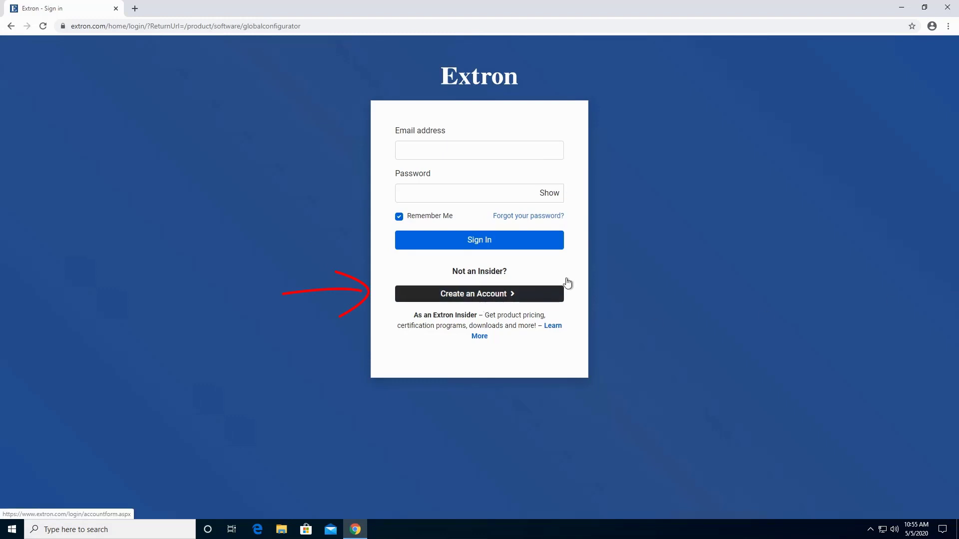
{"action": "left_click", "coordinate": [483, 296]}
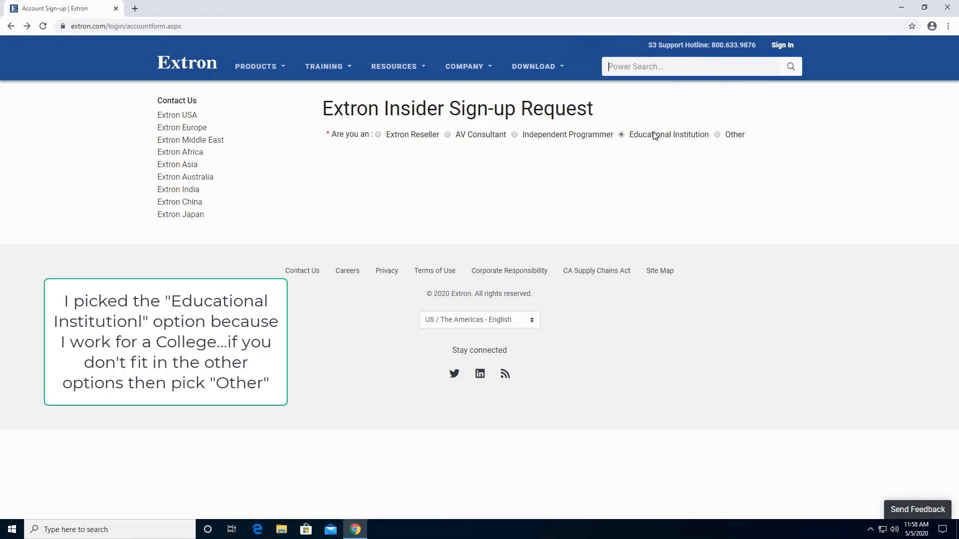
Choose Educational Institution as the account type and review the expanded sign-up form.
{"action": "left_click", "coordinate": [621, 135]}
{"action": "scroll", "coordinate": [827, 201], "scroll_direction": "down", "scroll_amount": 1}
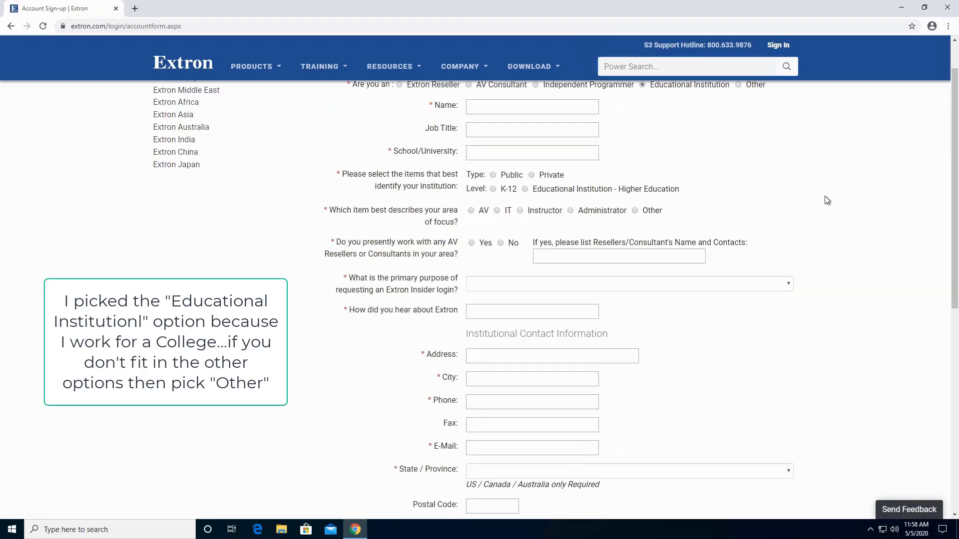
{"action": "scroll", "coordinate": [827, 201], "scroll_direction": "up", "scroll_amount": 1}
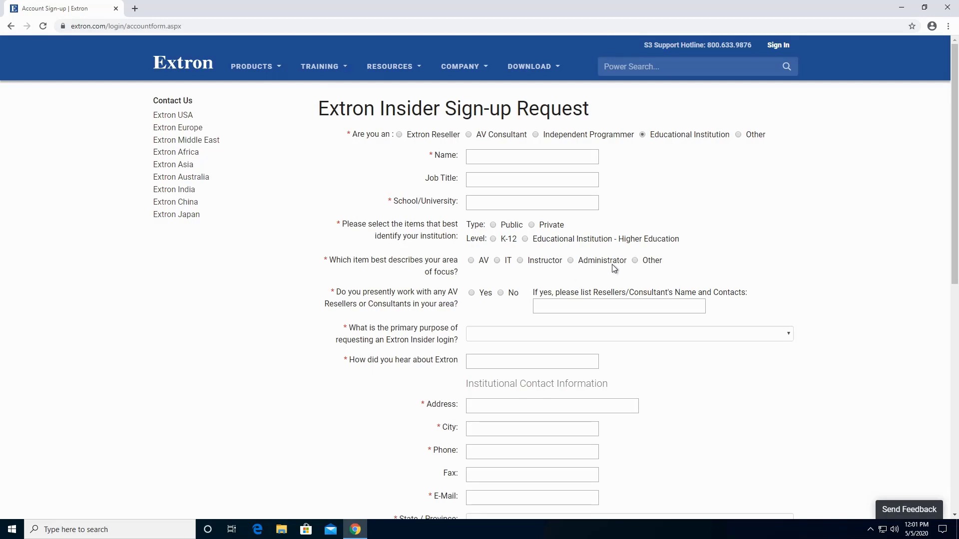
{"action": "scroll", "coordinate": [279, 227], "scroll_direction": "down", "scroll_amount": 2}
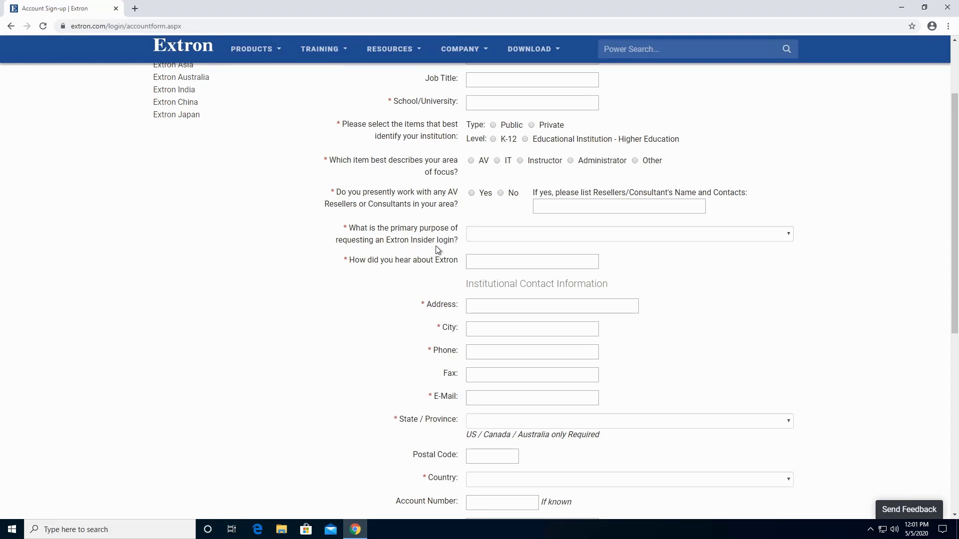
{"action": "left_click", "coordinate": [546, 234]}
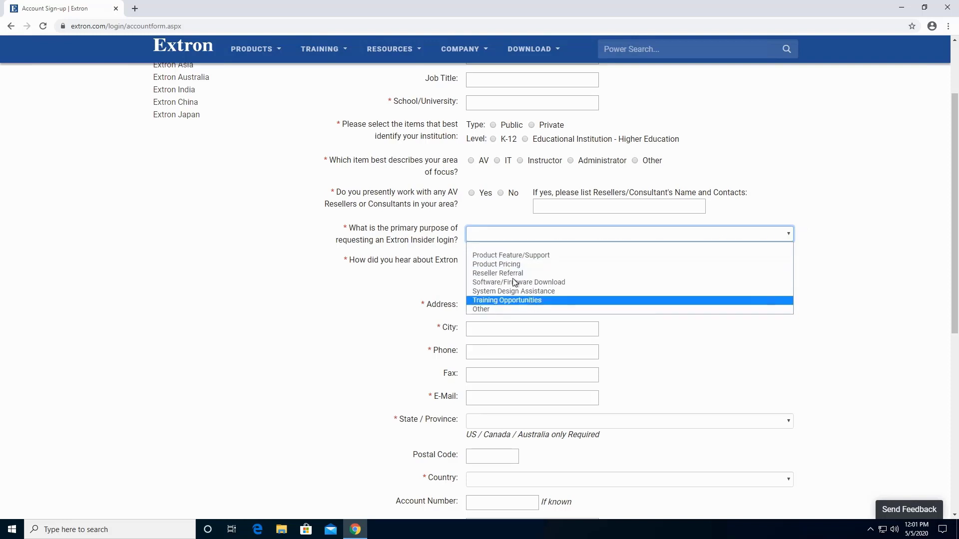
{"action": "left_click", "coordinate": [399, 255]}
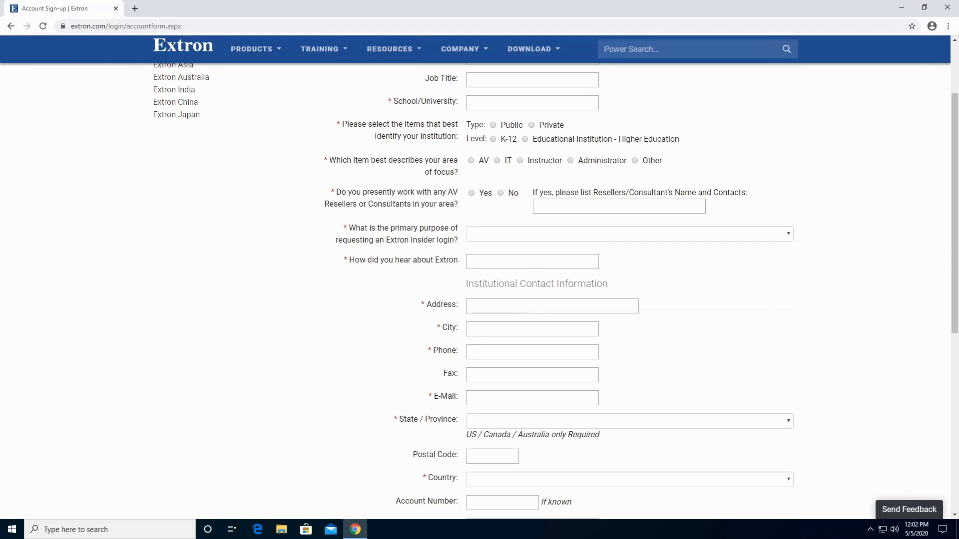
{"action": "scroll", "coordinate": [316, 256], "scroll_direction": "down", "scroll_amount": 2}
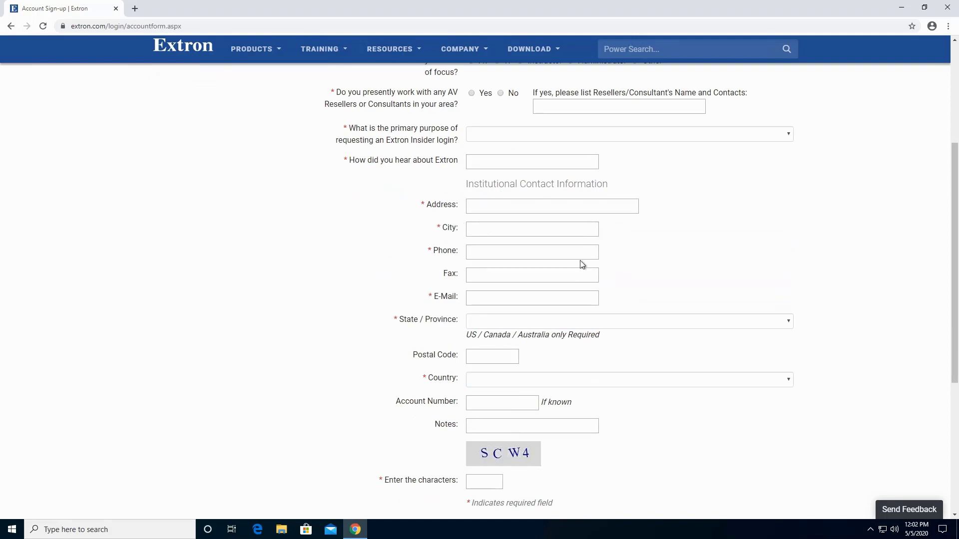
{"action": "scroll", "coordinate": [364, 242], "scroll_direction": "down", "scroll_amount": 1}
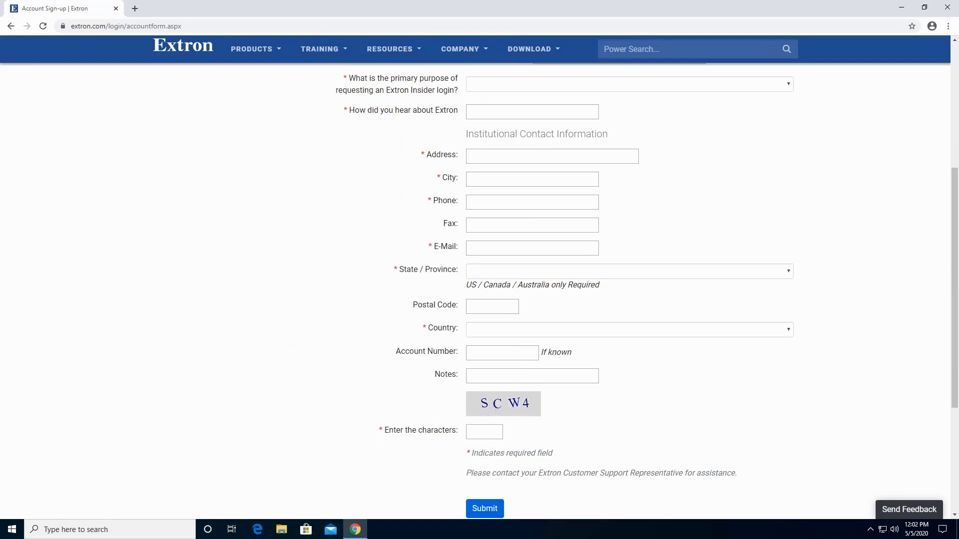
{"action": "scroll", "coordinate": [677, 328], "scroll_direction": "down", "scroll_amount": 1}
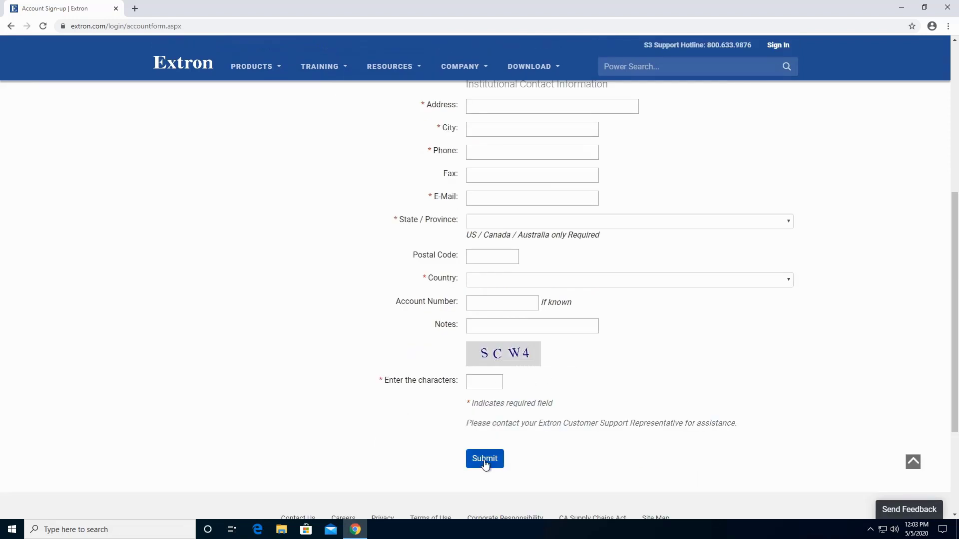
{"action": "scroll", "coordinate": [684, 367], "scroll_direction": "up", "scroll_amount": 6}
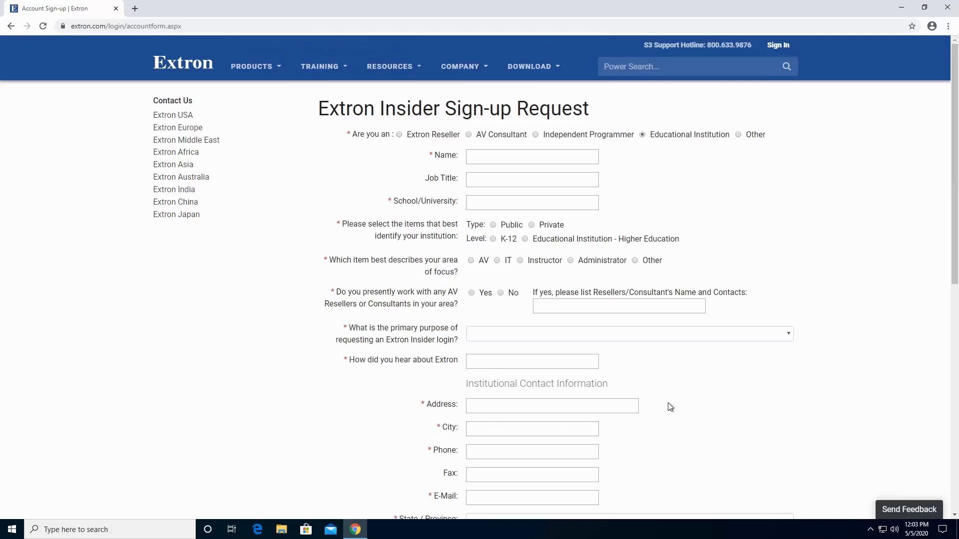
Sign in, download the GC3x5x2.exe installer, and show it in the Downloads folder.
{"action": "left_click", "coordinate": [780, 46]}
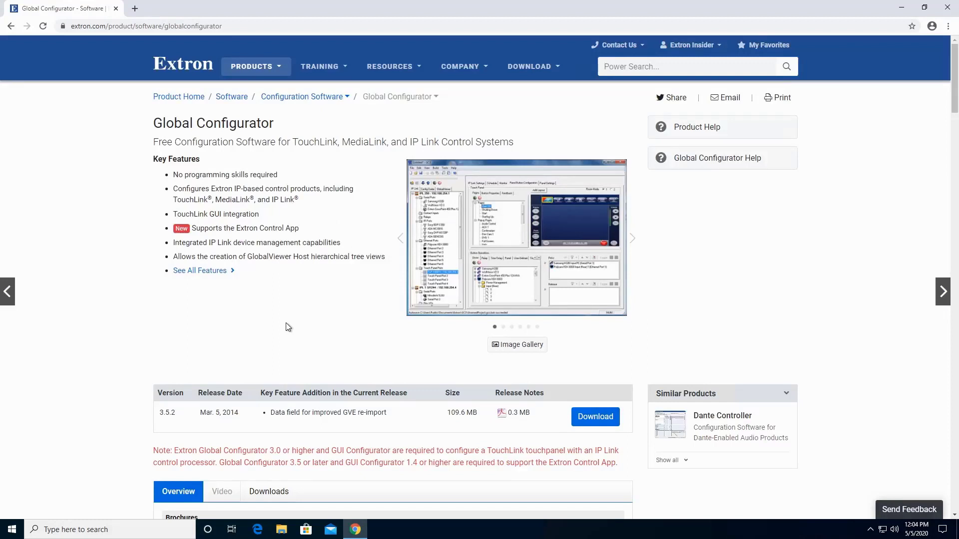
{"action": "left_click", "coordinate": [585, 420]}
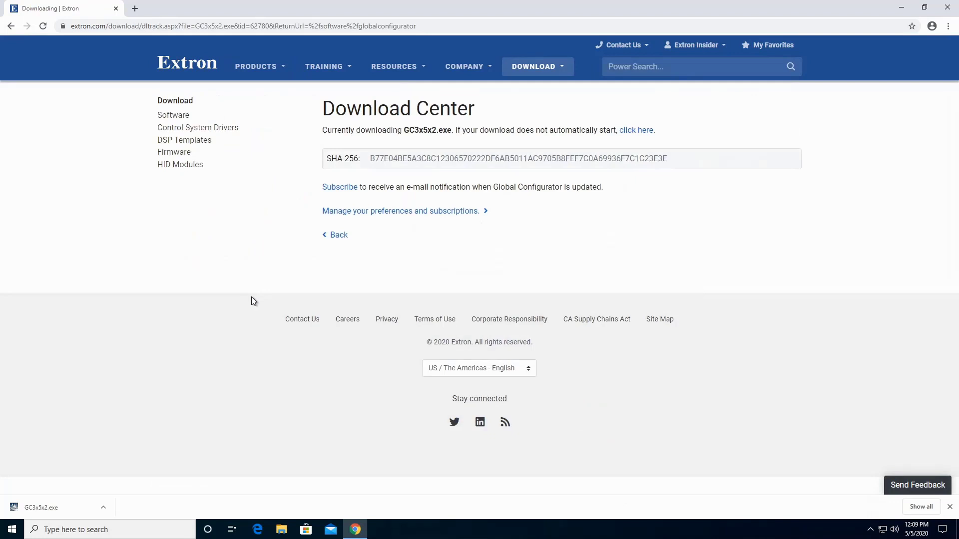
{"action": "left_click", "coordinate": [103, 508]}
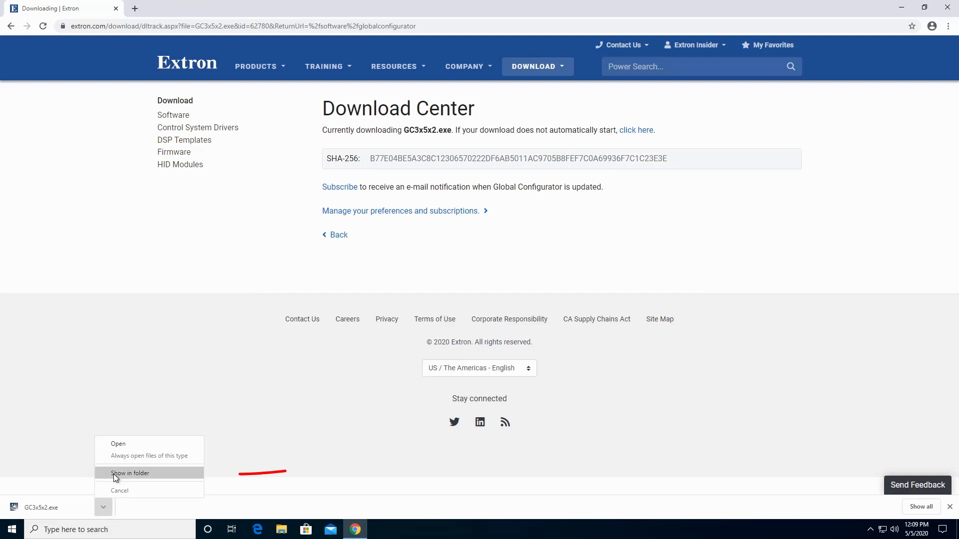
{"action": "left_click", "coordinate": [154, 475]}
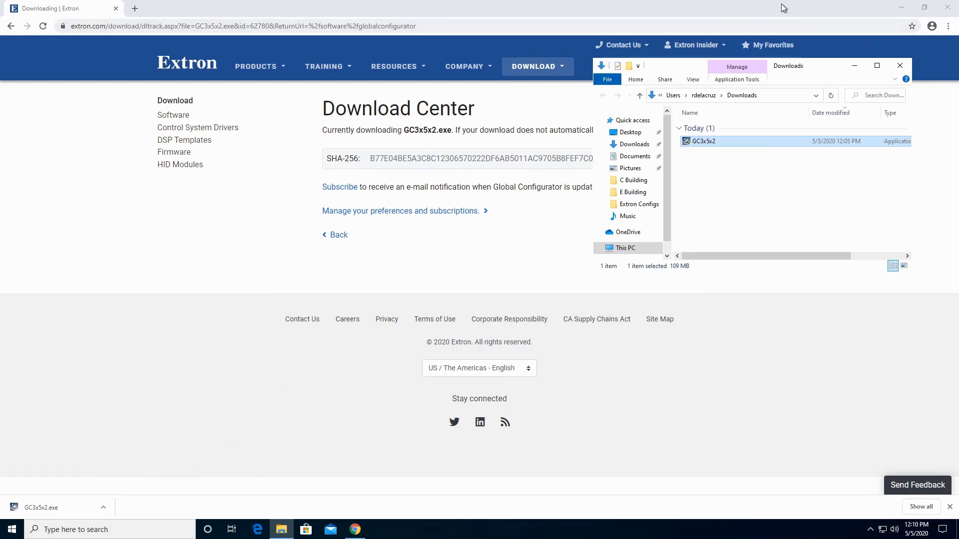
Minimize Chrome to bring the Downloads folder into view.
{"action": "left_click", "coordinate": [901, 7]}
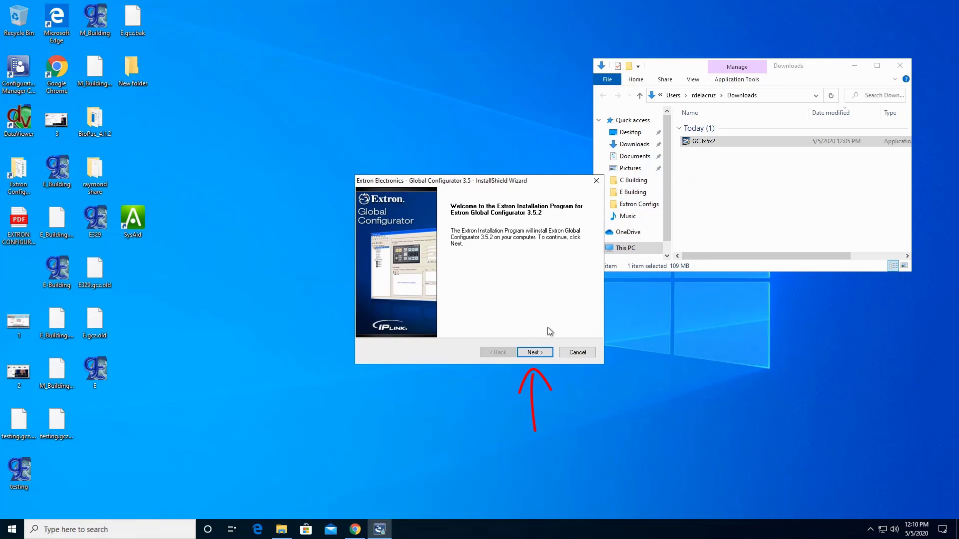
Accept the license agreement and install into the default Extron GC3.5 destination folder.
{"action": "left_click", "coordinate": [533, 353]}
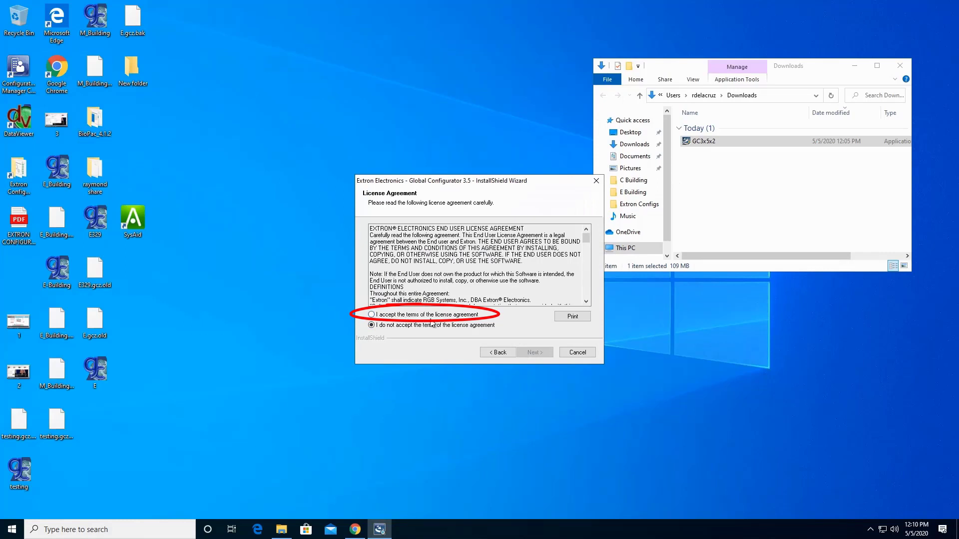
{"action": "left_click", "coordinate": [450, 315]}
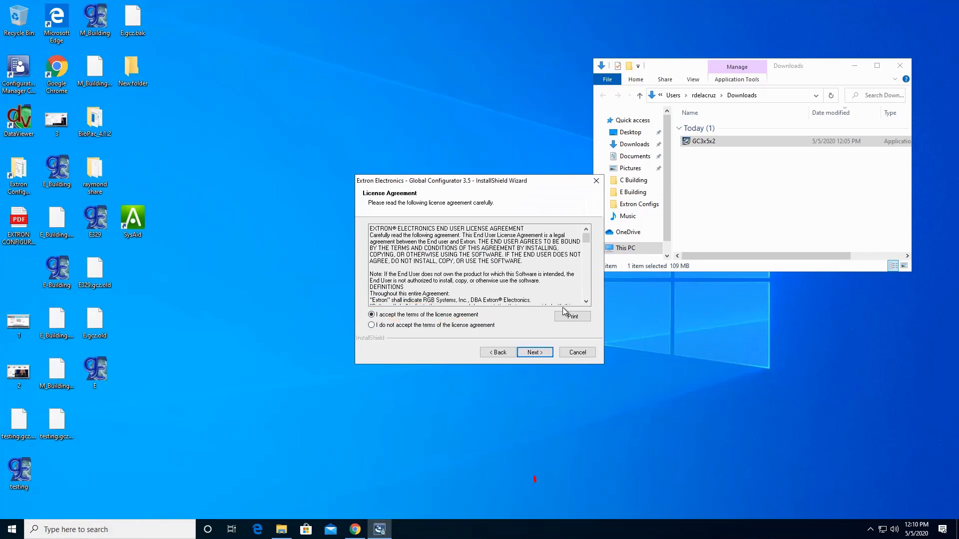
{"action": "left_click", "coordinate": [534, 353]}
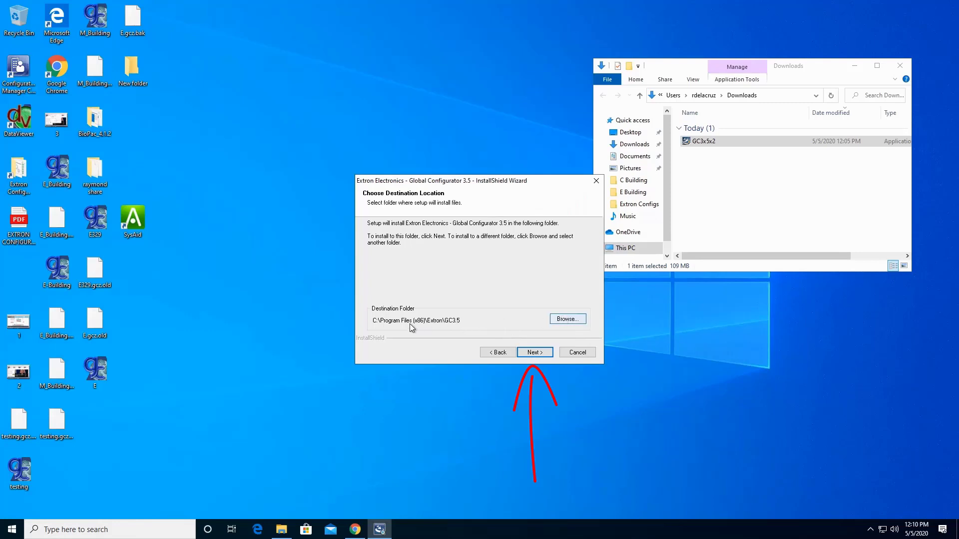
{"action": "left_click", "coordinate": [534, 352]}
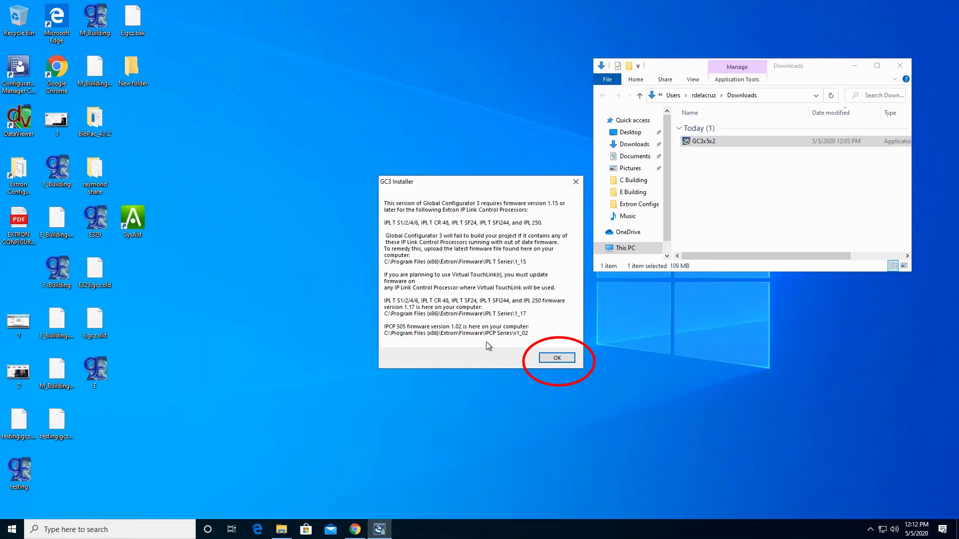
Dismiss the firmware 1.15 notice, untick the DataViewer diagnostic tool, and finish setup.
{"action": "left_click", "coordinate": [551, 359]}
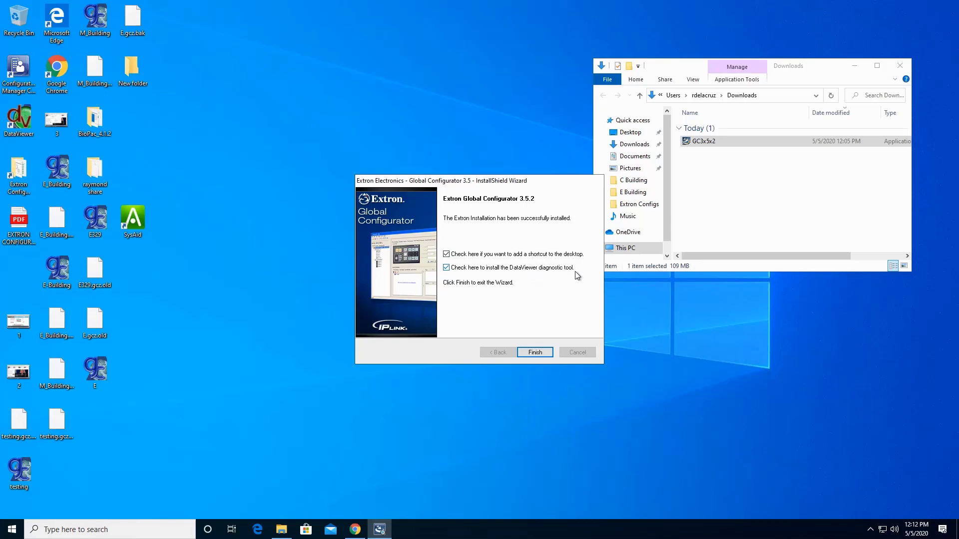
{"action": "left_click", "coordinate": [114, 156]}
{"action": "left_click", "coordinate": [458, 268]}
{"action": "left_click", "coordinate": [535, 352]}
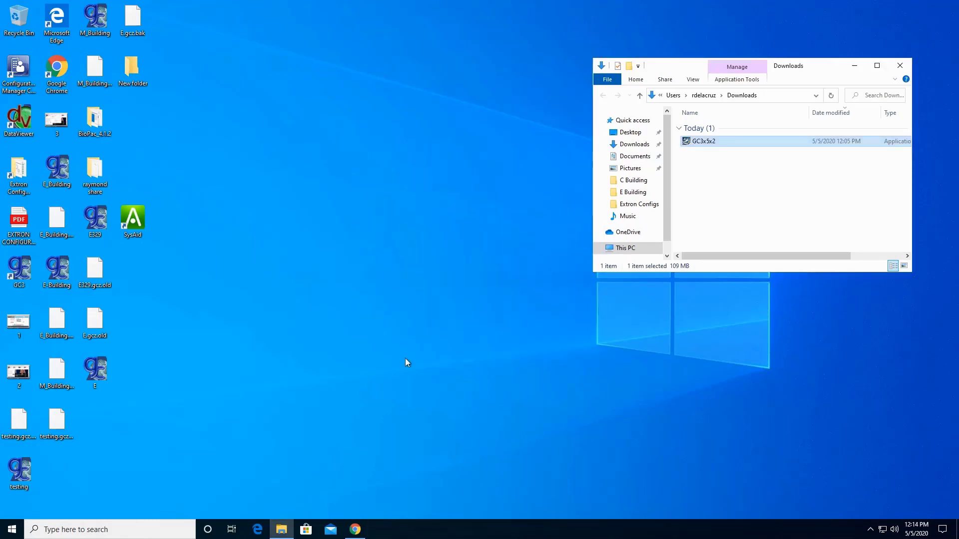
Launch Global Configurator from the new GC3 desktop shortcut.
{"action": "double_click", "coordinate": [24, 273]}
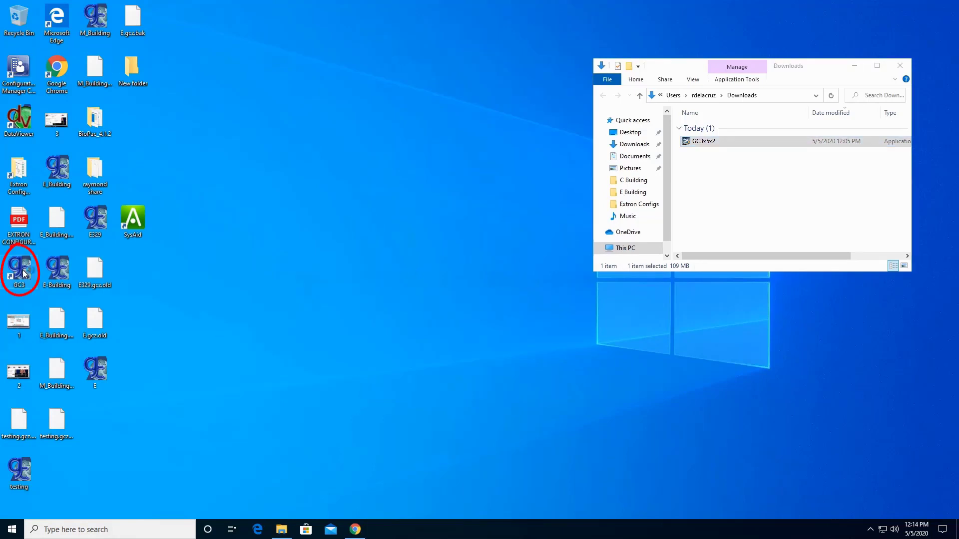